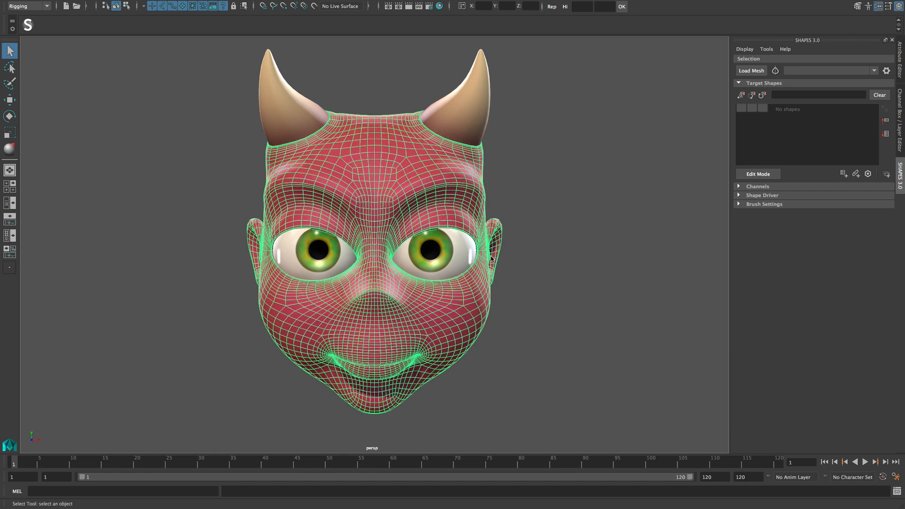
Load the selected head mesh for shape editing and restore its symmetry.
left_click(746, 71)
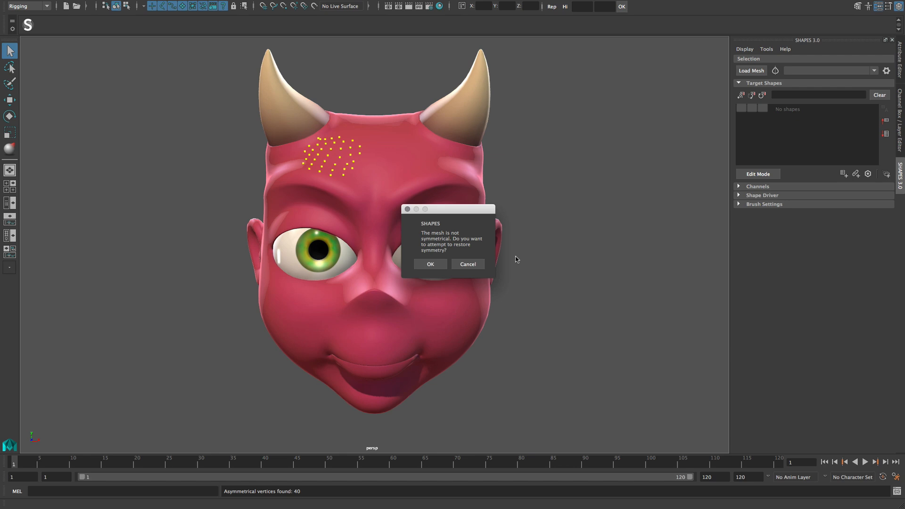
left_click(430, 264)
left_click(514, 266)
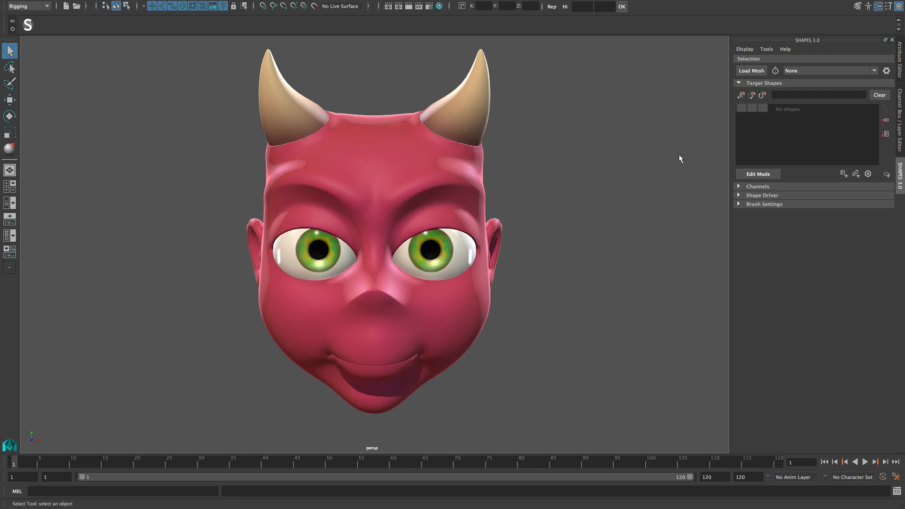
left_click(771, 49)
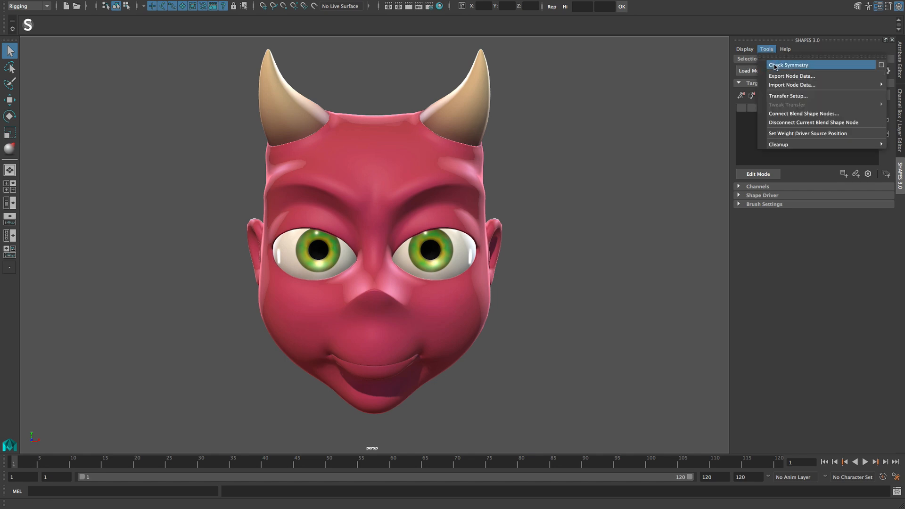
left_click(705, 75)
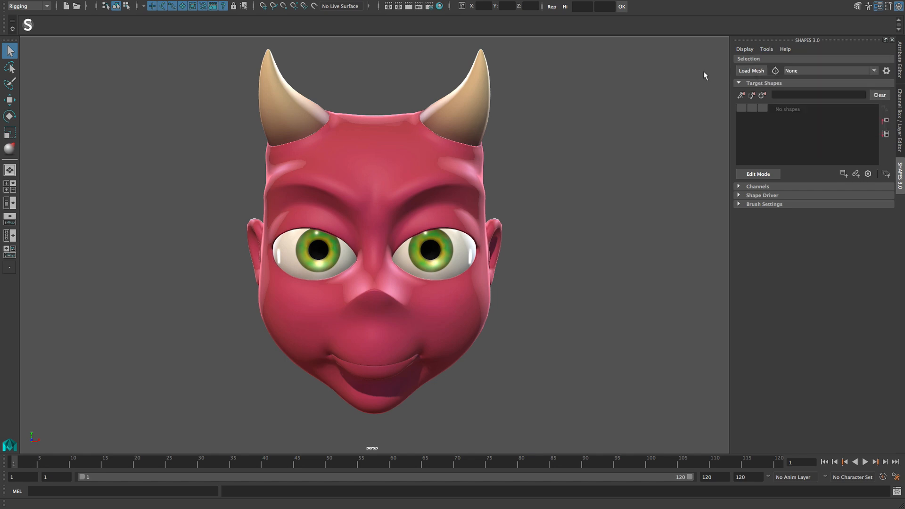
left_click(484, 187)
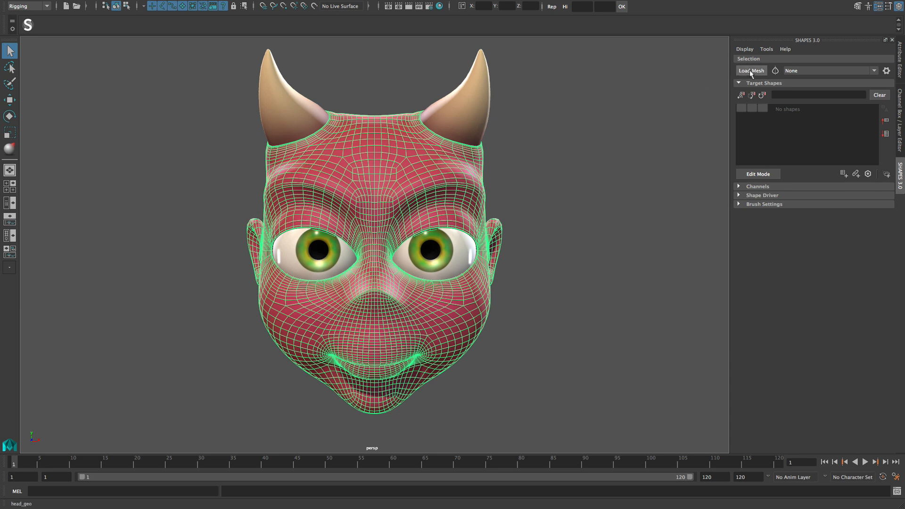
left_click(640, 168)
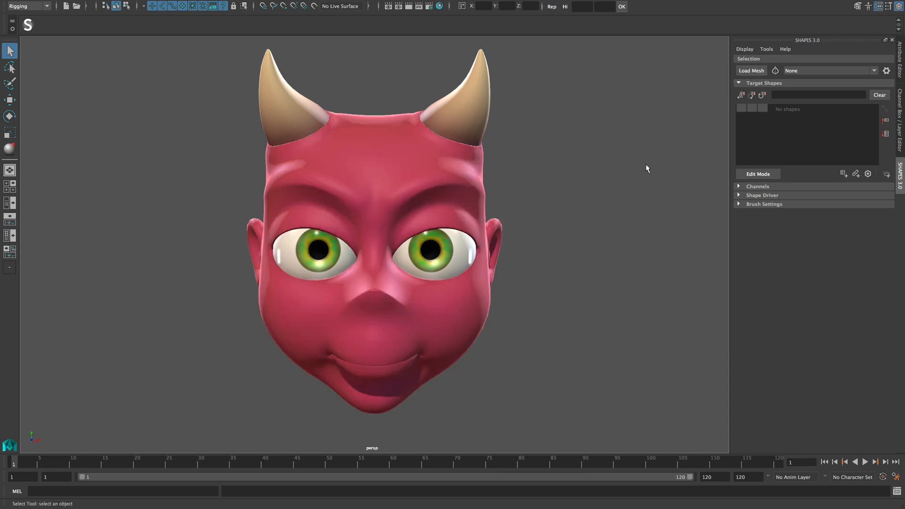
Create a blend shape node on the loaded head mesh and enter edit mode to sculpt a new target shape.
left_click(775, 72)
left_click_drag(329, 492, 217, 495)
left_click(558, 246)
left_click(748, 173)
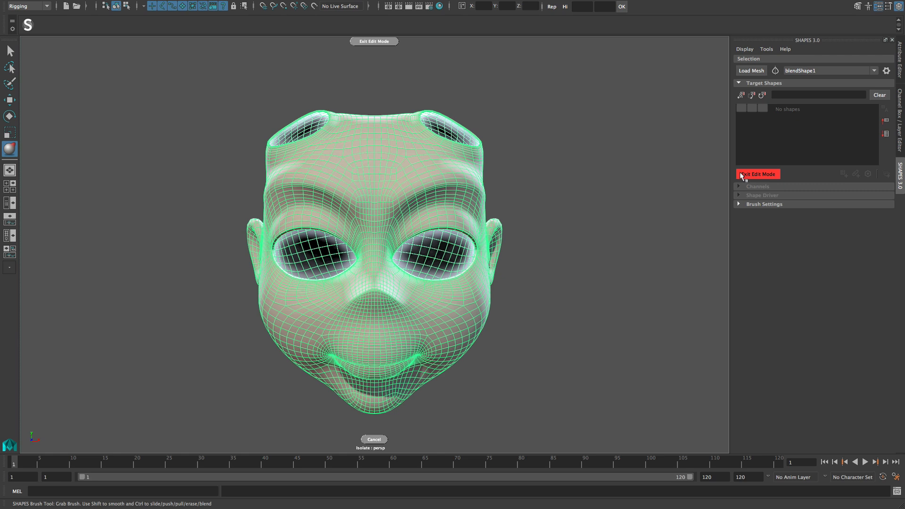
right_click(749, 177)
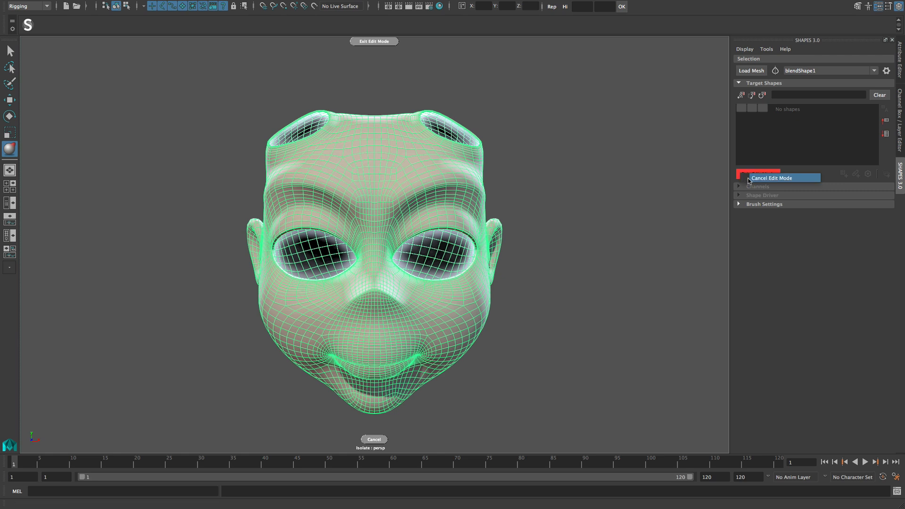
left_click(700, 180)
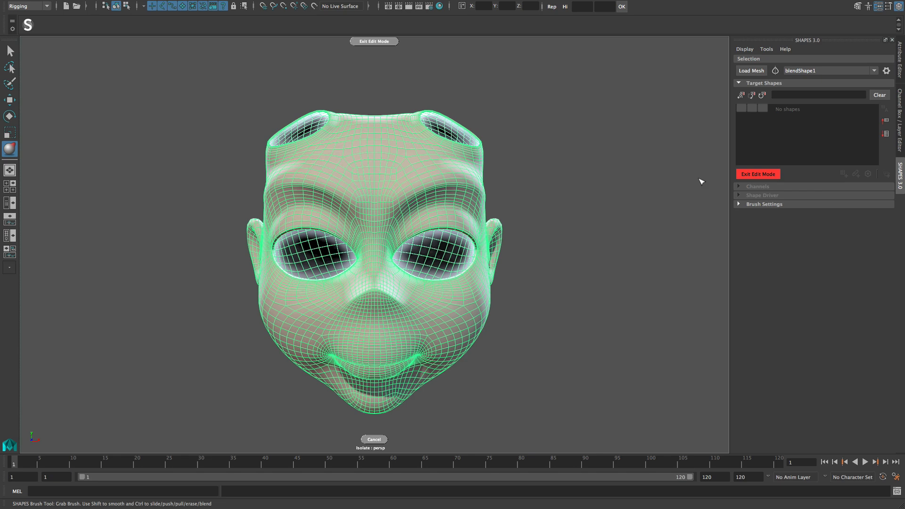
Show the Outliner beside the perspective view, expand geo_grp and select the newCorrective mesh.
key("space")
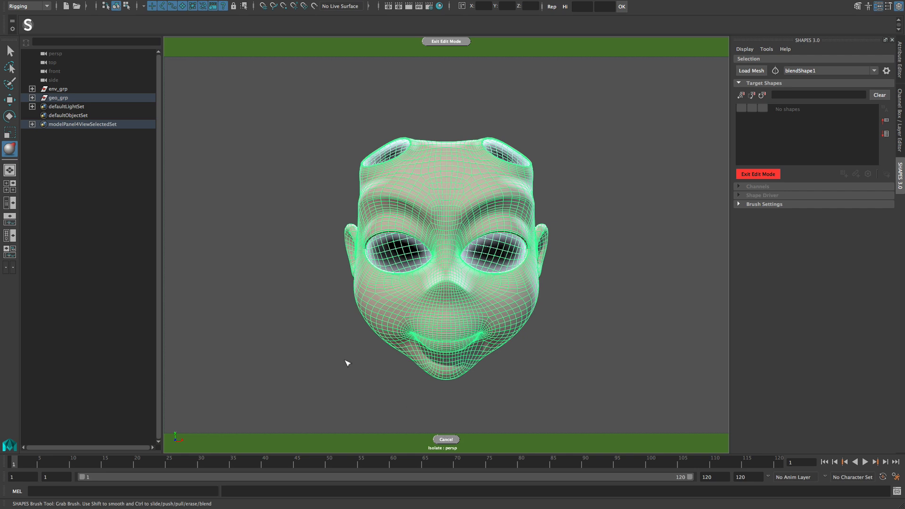
left_click(32, 98)
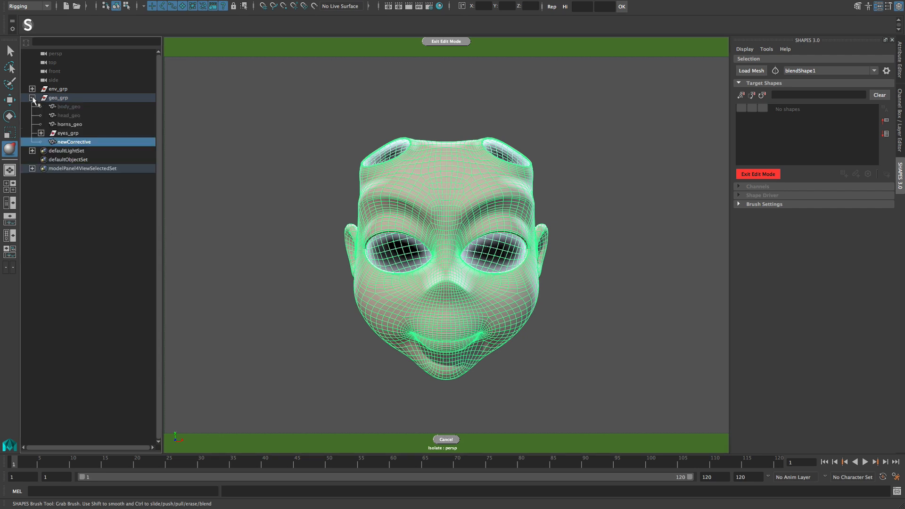
left_click(70, 116)
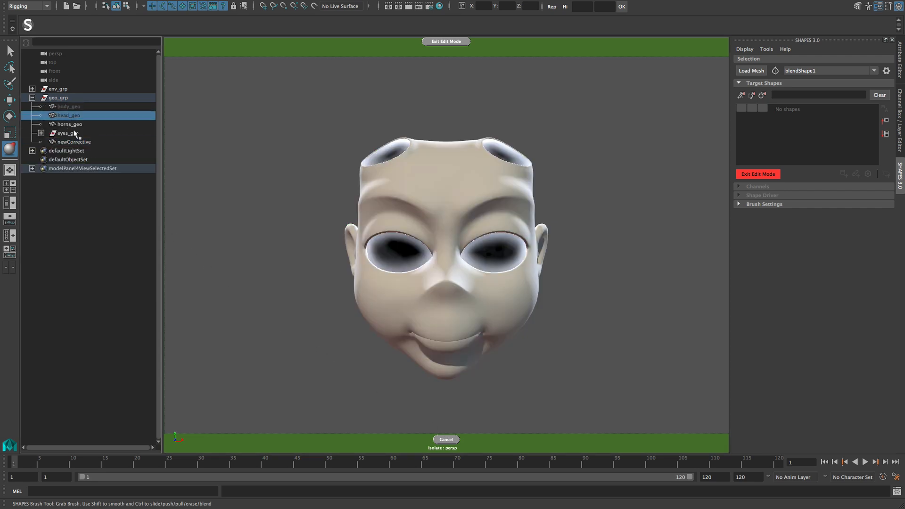
left_click(76, 142)
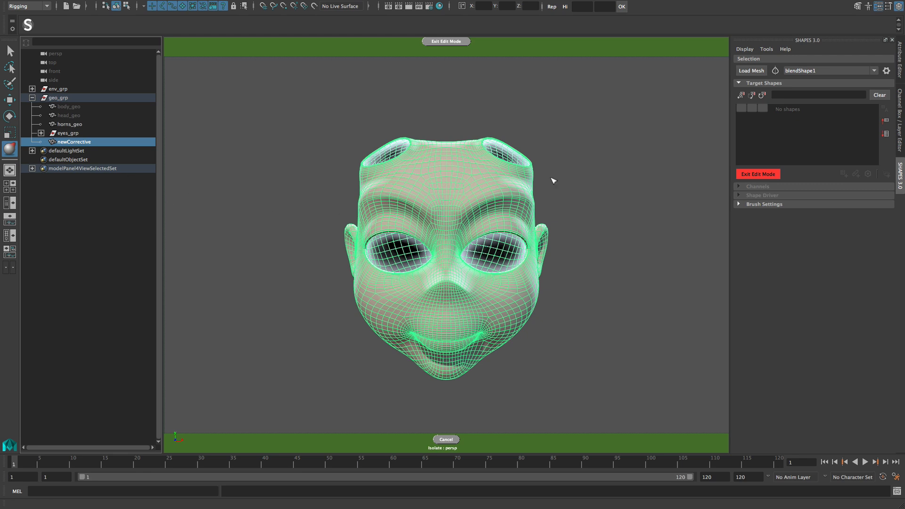
Check the brush hotkey in the Sculpt preferences.
left_click(886, 71)
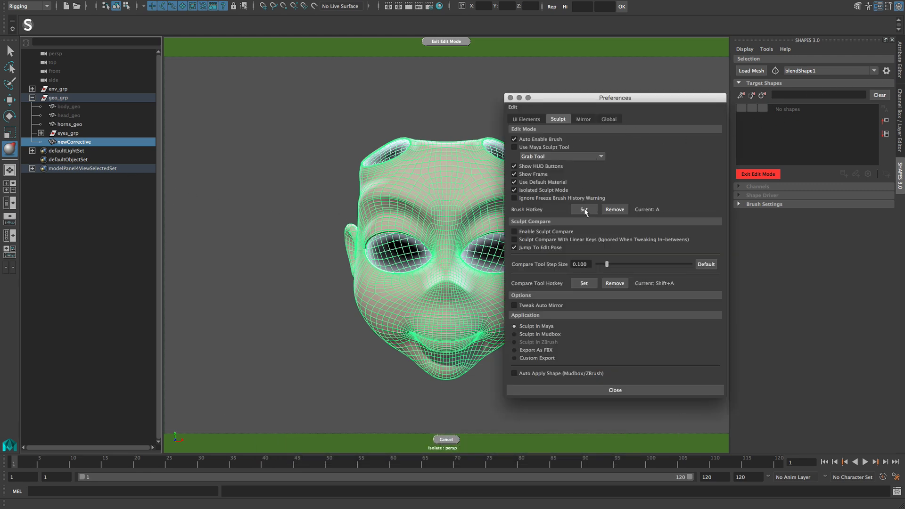
left_click(623, 393)
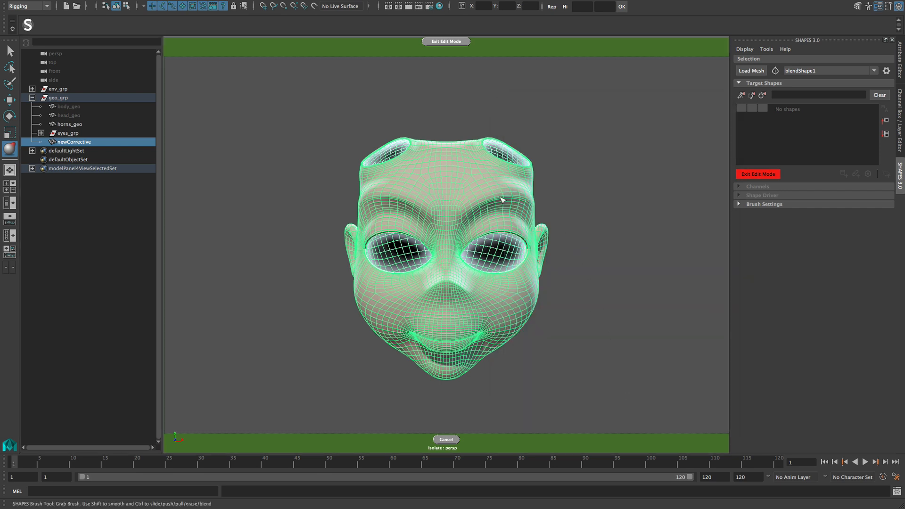
Raise the character's left eyebrow with the Grab brush, smooth the forehead beside it, and finish edit mode.
left_click_drag(502, 199, 500, 185)
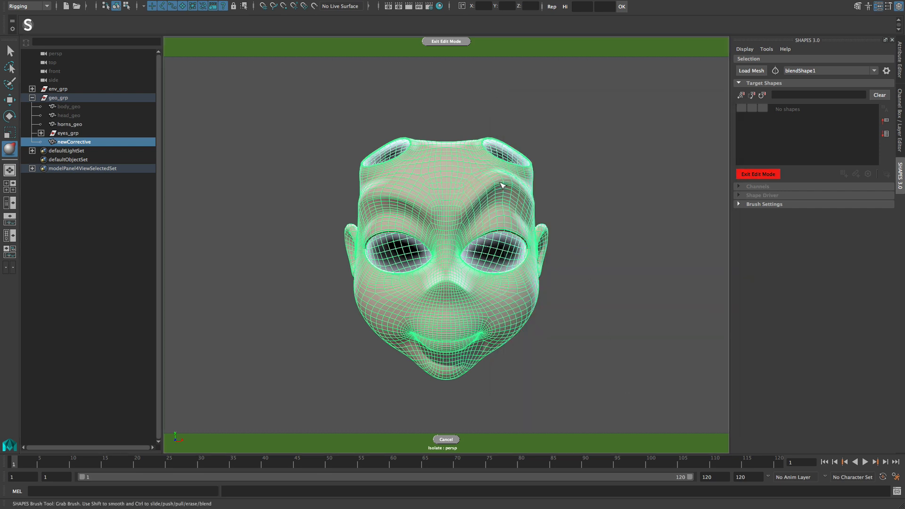
mouse_move(501, 183)
middle_mouse_down()
mouse_move(583, 192)
mouse_move(521, 189)
middle_mouse_up()
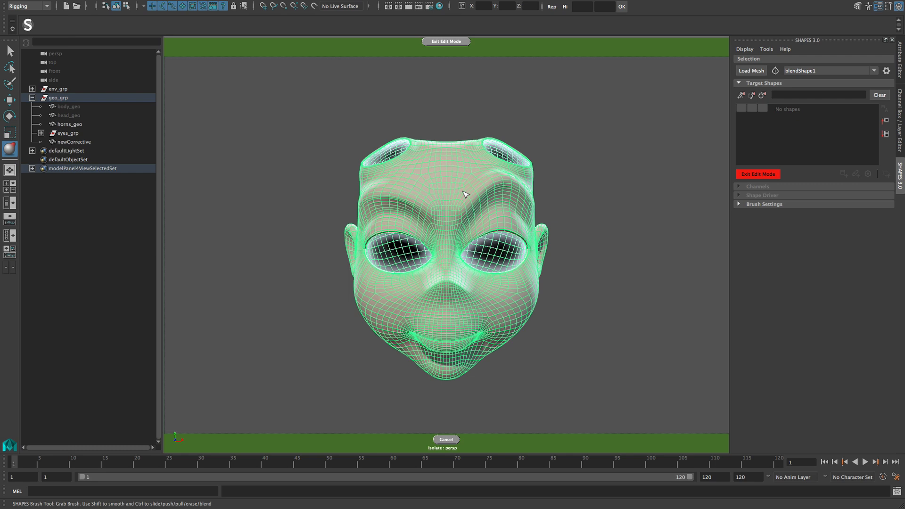
mouse_move(447, 185)
left_mouse_down("shift")
mouse_move(444, 169)
mouse_move(431, 196)
mouse_move(455, 200)
mouse_move(460, 186)
mouse_move(452, 183)
left_mouse_up("shift")
left_click(757, 173)
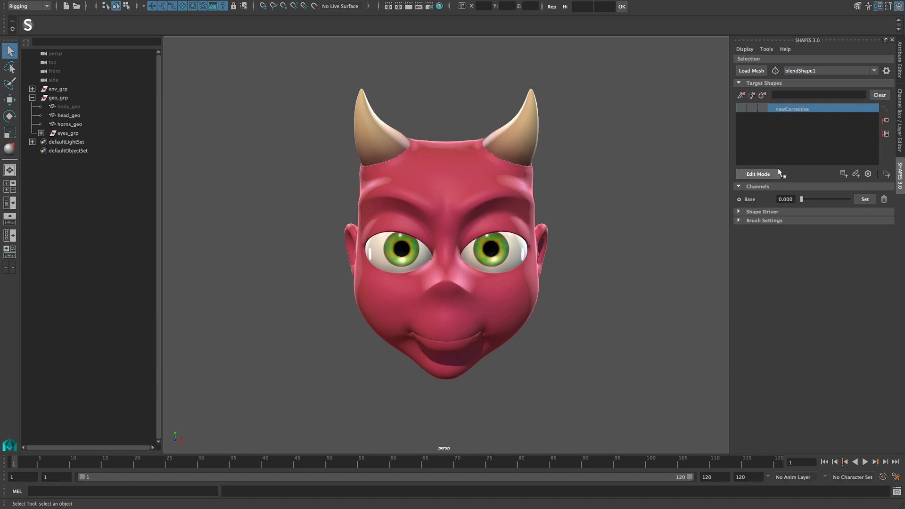
Rename the newCorrective target shape to brow and set its Base weight to 1.000.
double_click(798, 109)
type("brow")
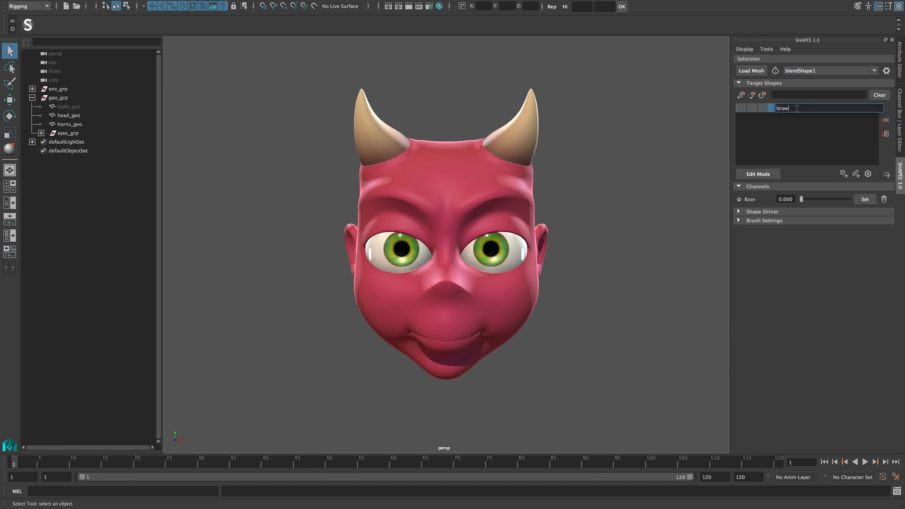
key("Return")
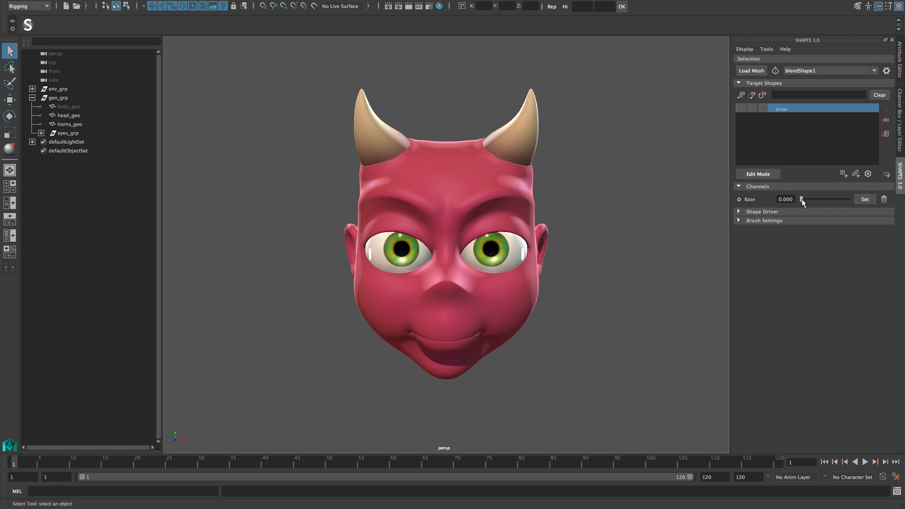
mouse_move(803, 202)
left_mouse_down()
mouse_move(865, 202)
mouse_move(799, 204)
left_mouse_up()
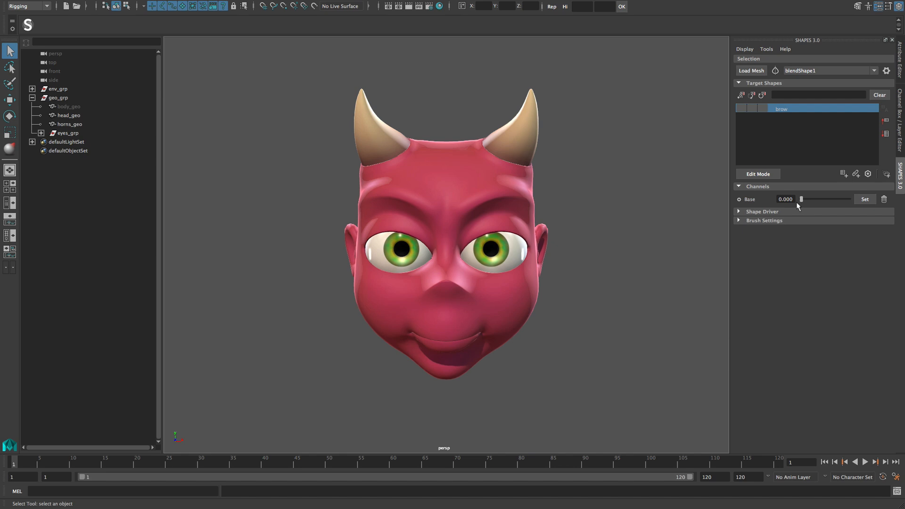
left_click(867, 199)
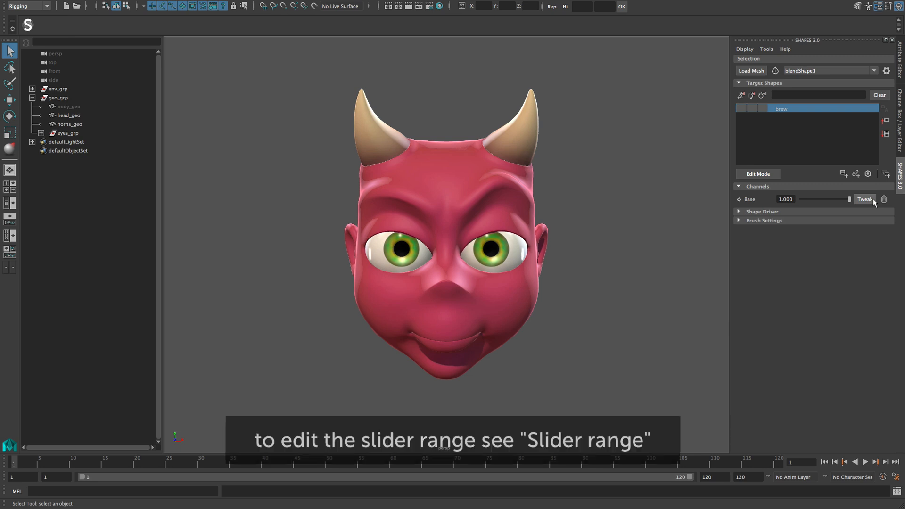
Tweak the brow target shape by sculpting the character's left eyebrow into a rounder arch, and finish edit mode.
left_click(873, 201)
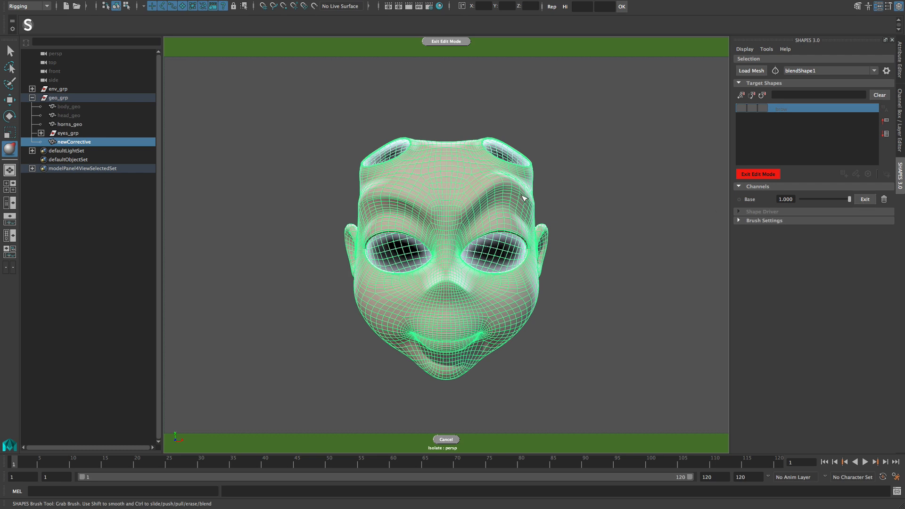
left_click_drag(521, 196, 478, 193)
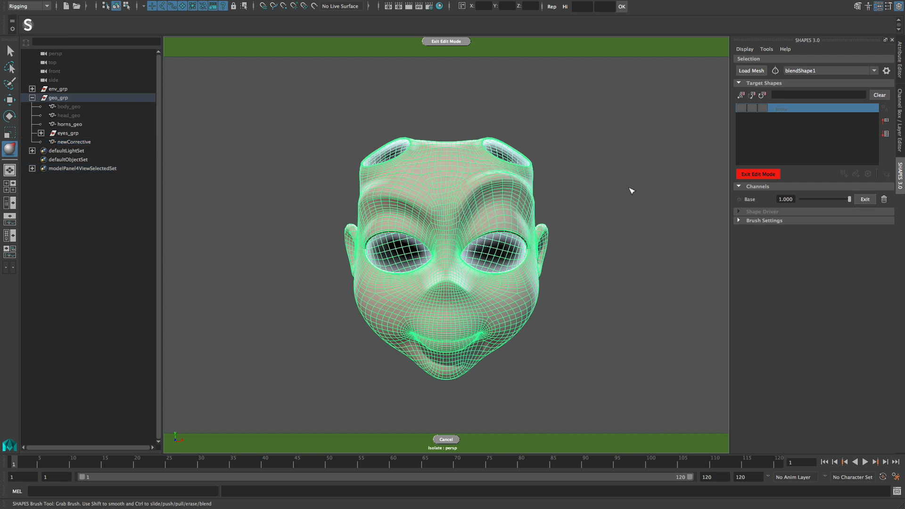
left_click(752, 175)
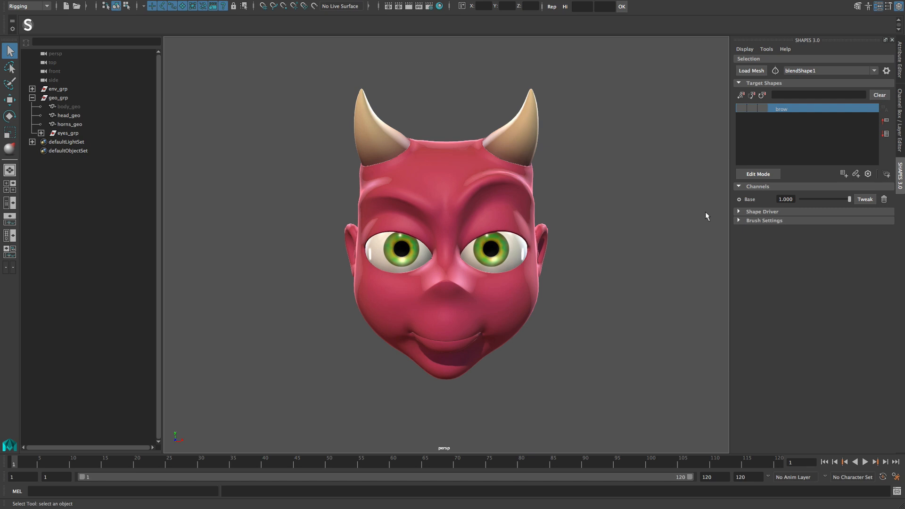
Delete the brow target shape, undo the deletion and reselect brow in the target list.
left_click(884, 199)
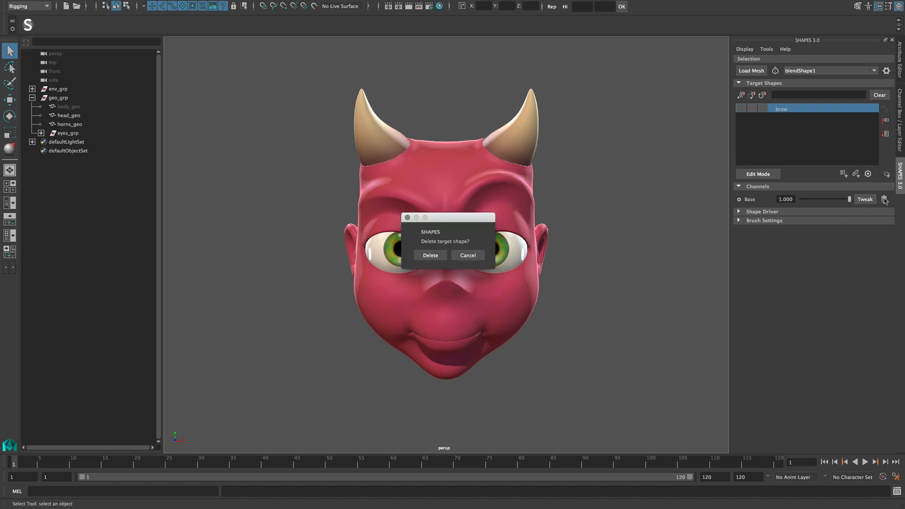
left_click(431, 256)
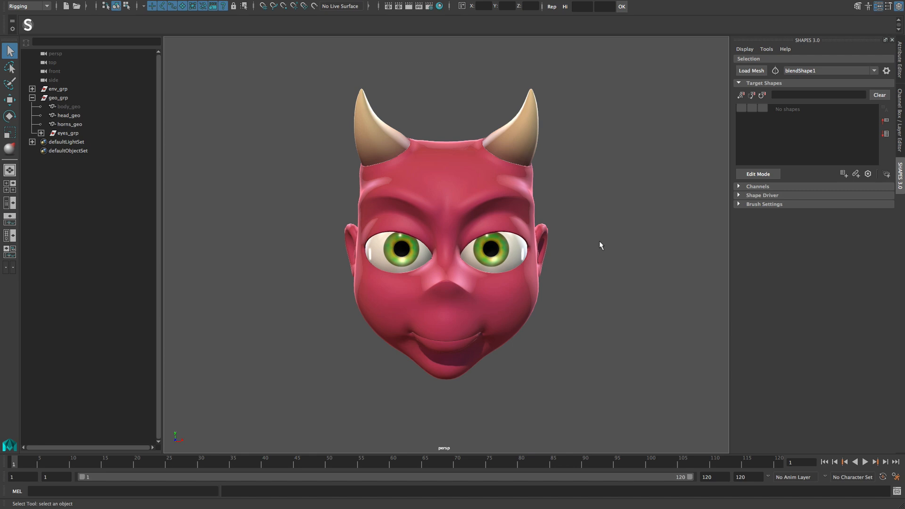
key("ctrl+z")
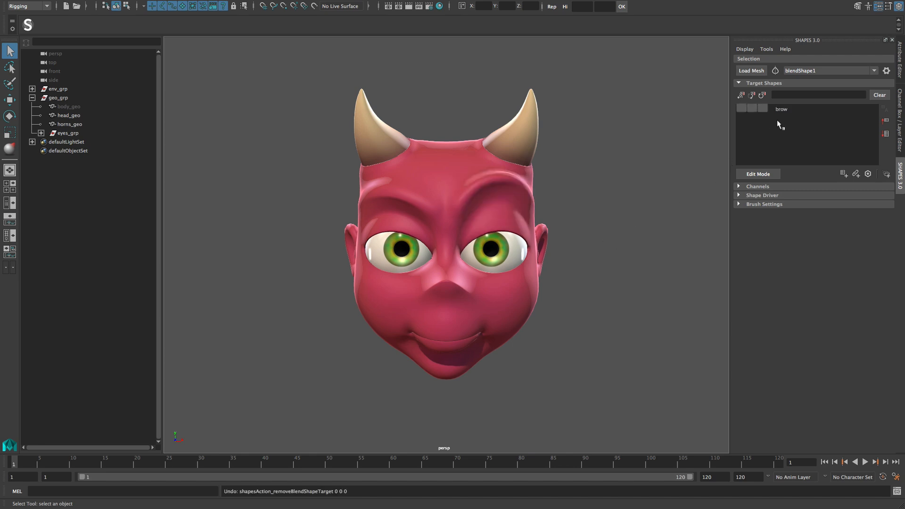
left_click(784, 109)
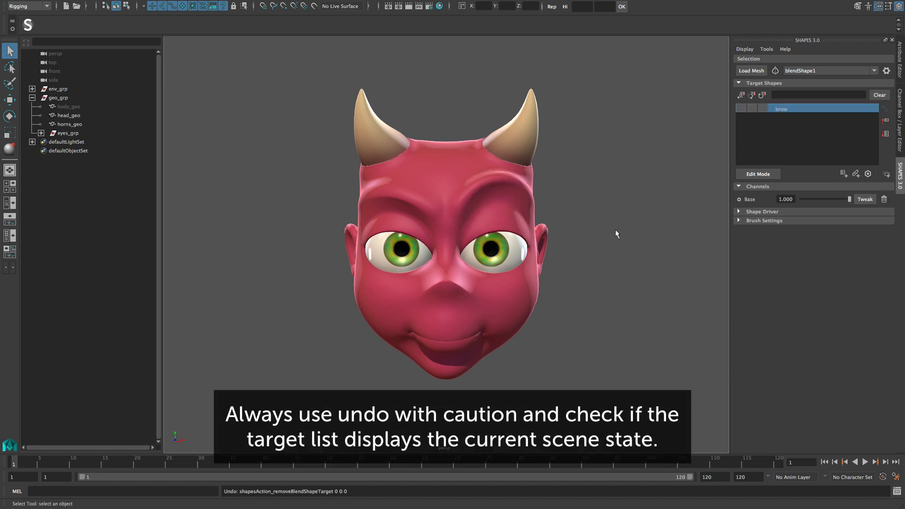